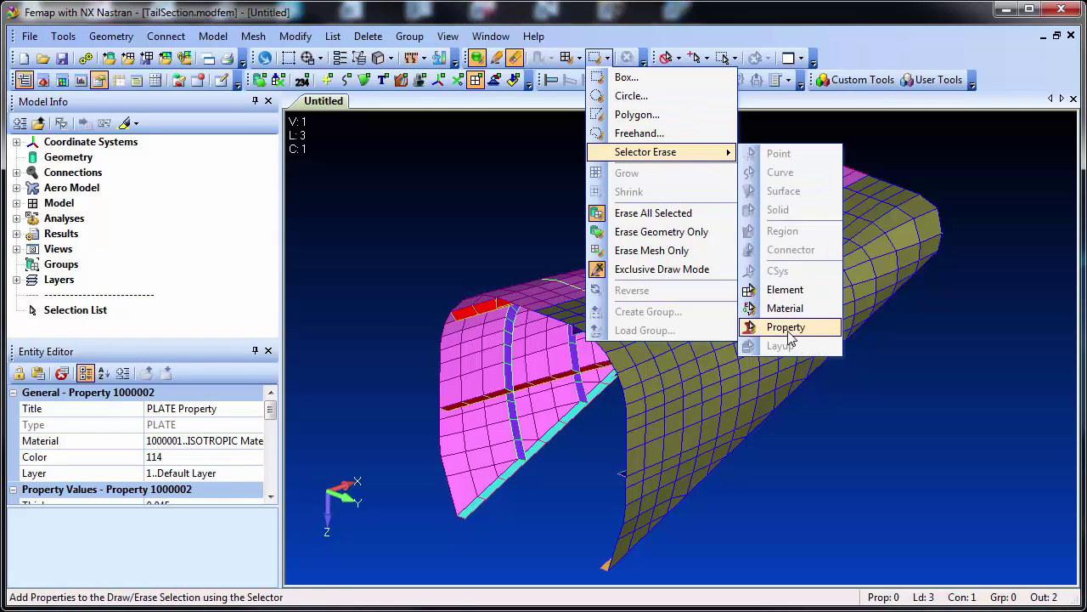
# Erase the olive and pink tail skins from the display by selecting their plate properties in the view.
pyautogui.click(786, 327)
pyautogui.click(780, 321)
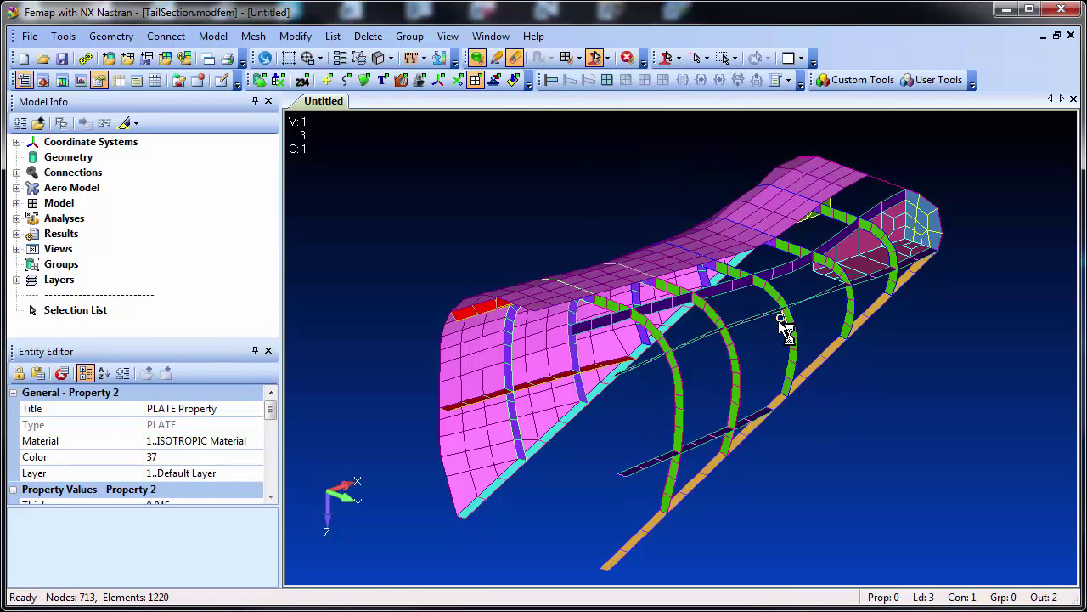
pyautogui.click(668, 261)
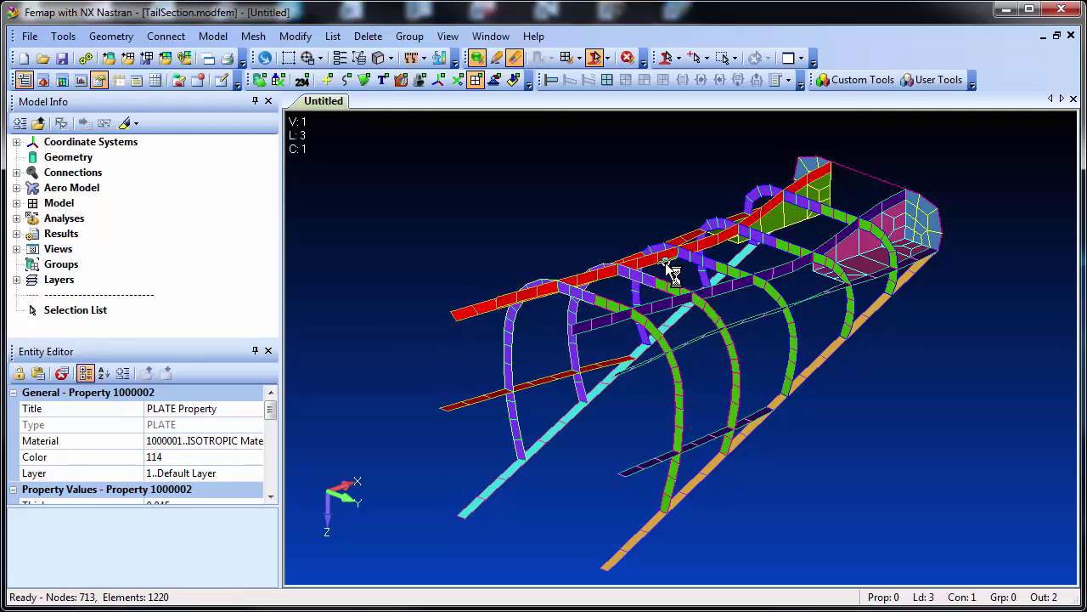
pyautogui.click(594, 57)
pyautogui.moveTo(607, 274)
pyautogui.mouseDown(button='middle')
pyautogui.moveTo(595, 224)
pyautogui.moveTo(618, 291)
pyautogui.mouseUp(button='middle')
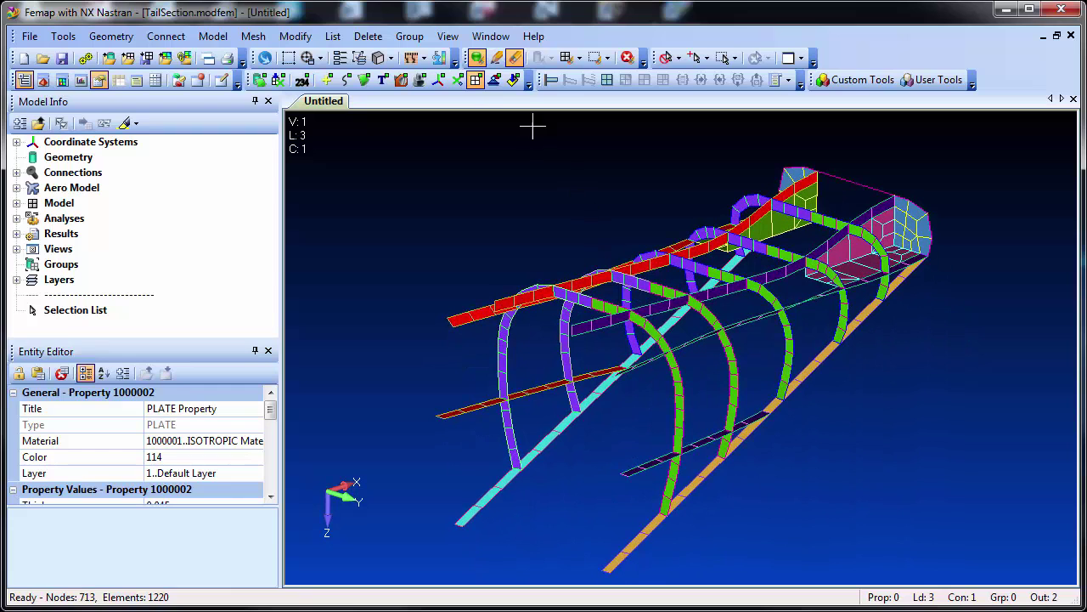
# Toggle the display between only the erased skins and the remaining structure, and clear the draw/erase selection.
pyautogui.click(498, 59)
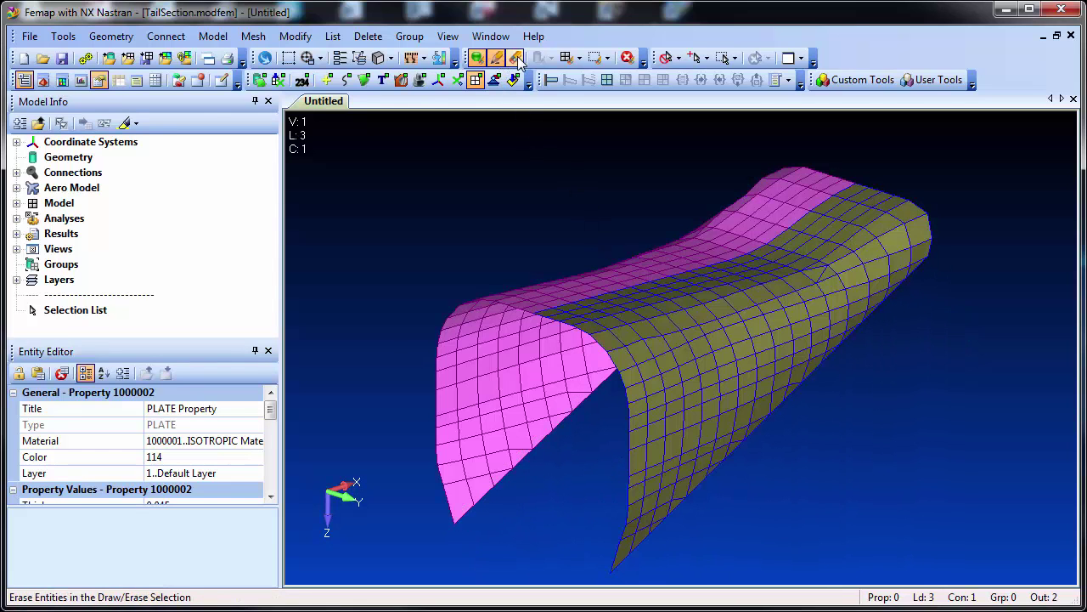
pyautogui.click(515, 59)
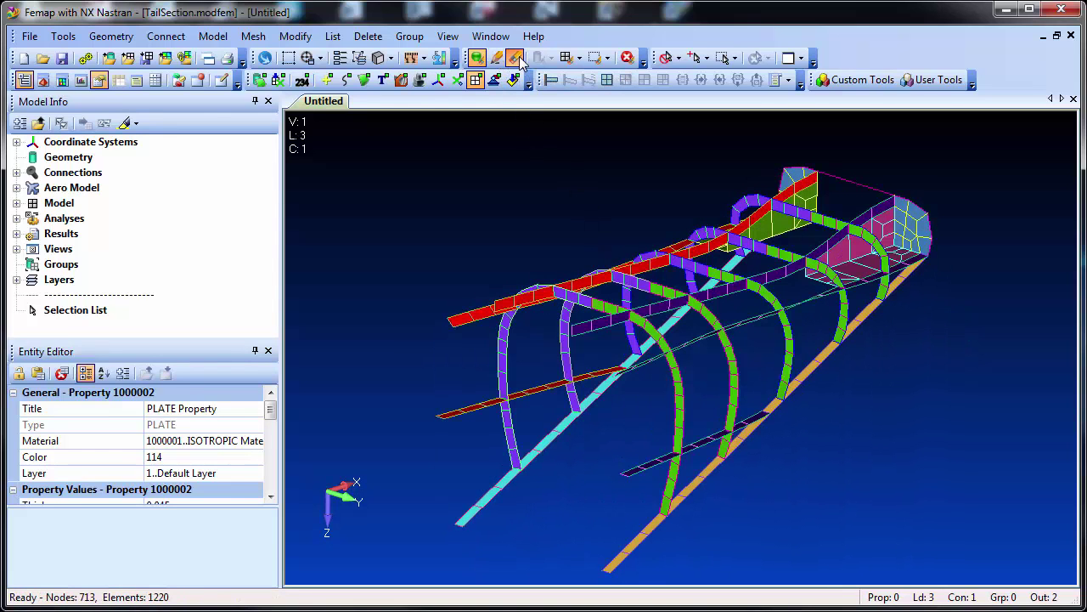
pyautogui.click(627, 58)
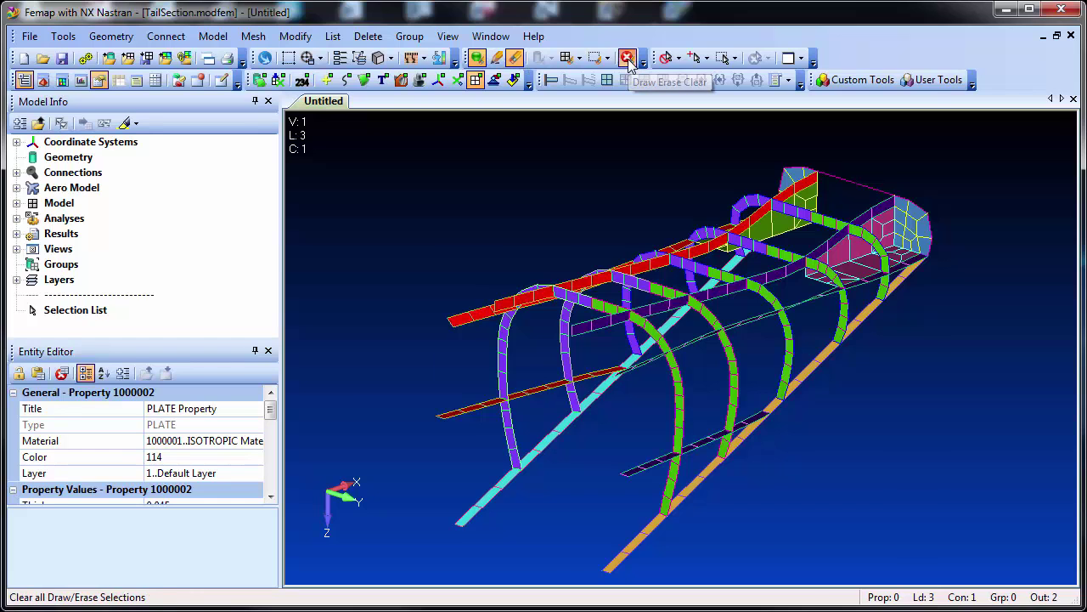
# Erase elements 20506, 21006, 21007 and 20507 from the display of the olive side skin.
pyautogui.click(579, 59)
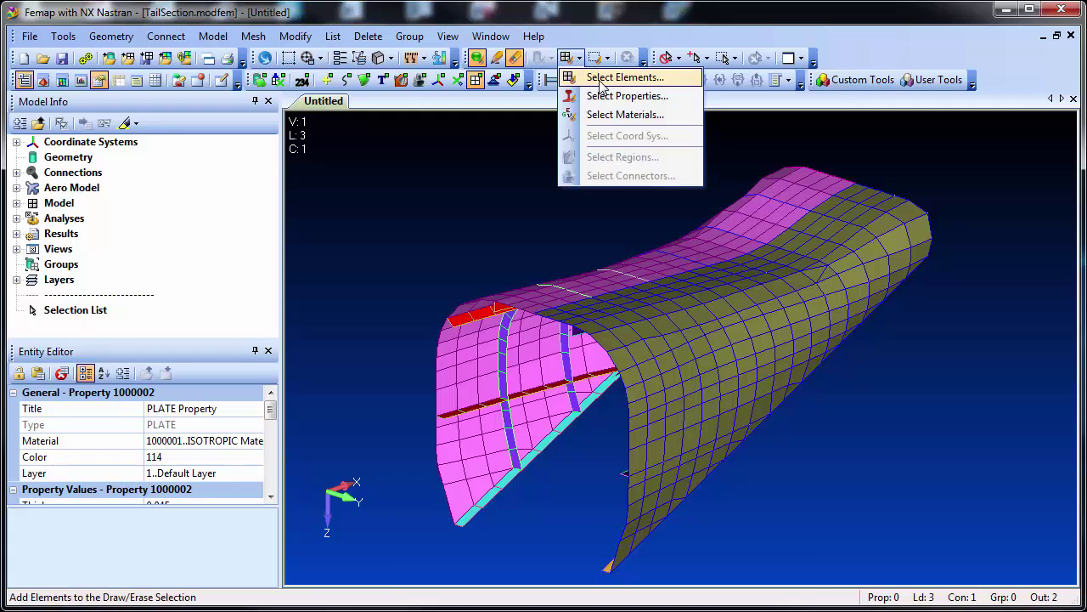
pyautogui.click(595, 79)
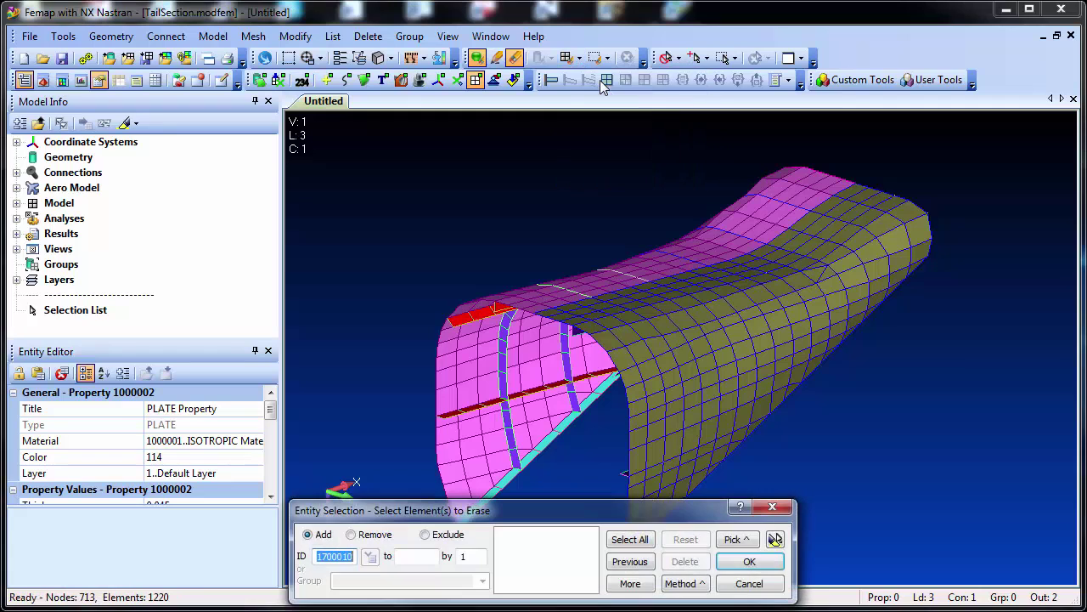
pyautogui.click(748, 327)
pyautogui.click(751, 330)
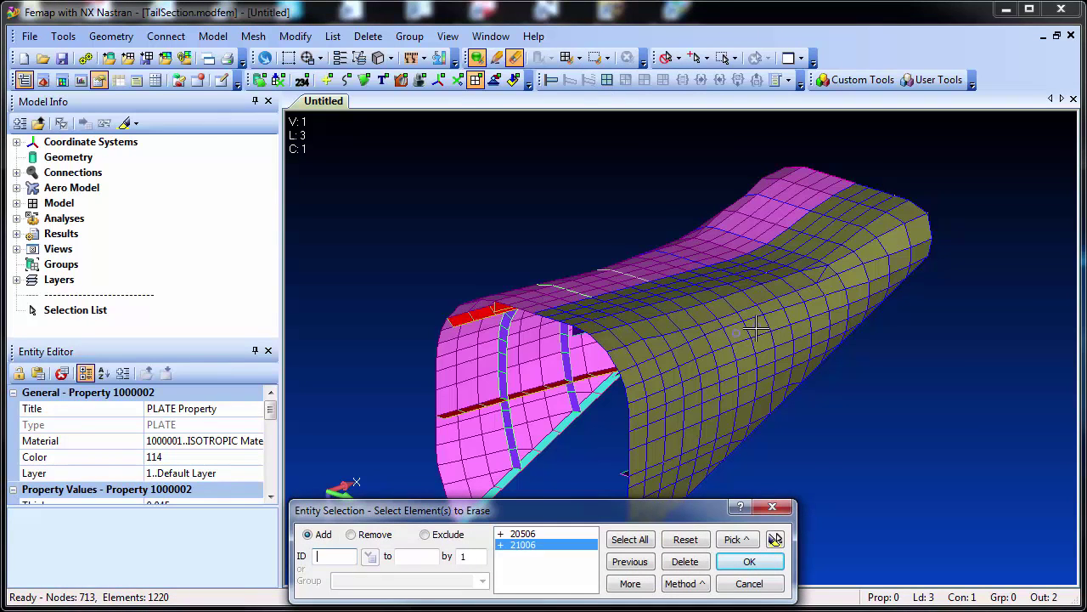
pyautogui.click(756, 344)
pyautogui.click(747, 344)
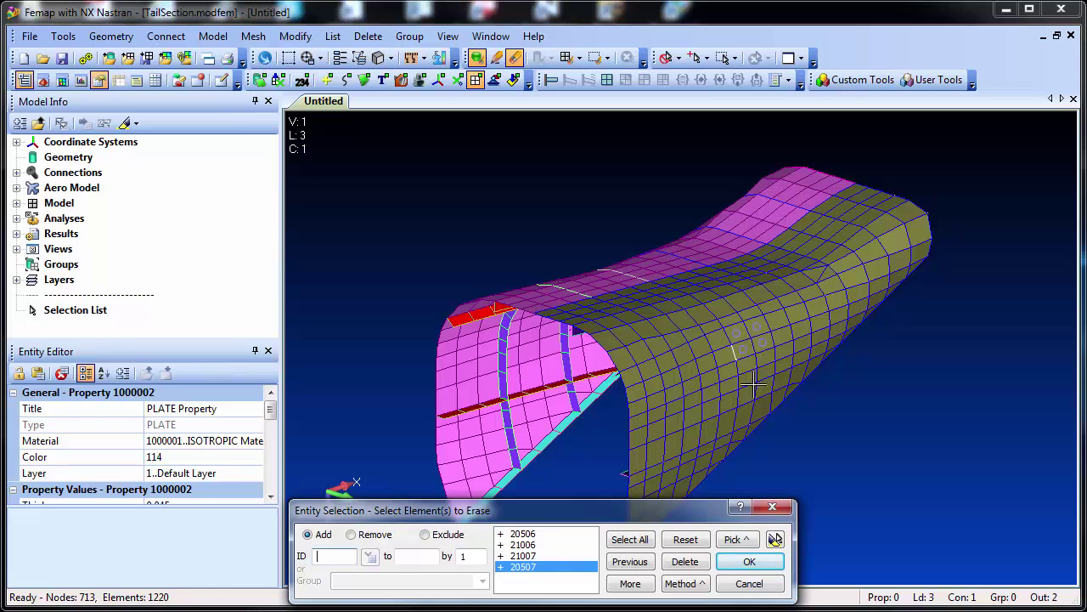
pyautogui.click(749, 562)
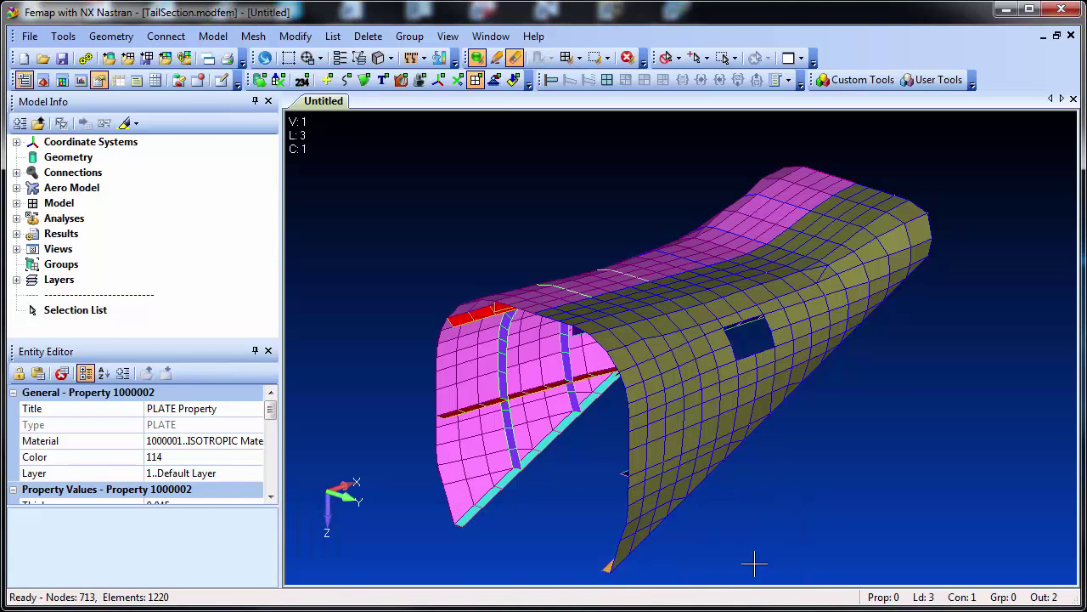
# Grow the erased element selection repeatedly to widen the opening in the olive skin.
pyautogui.click(606, 58)
pyautogui.click(636, 172)
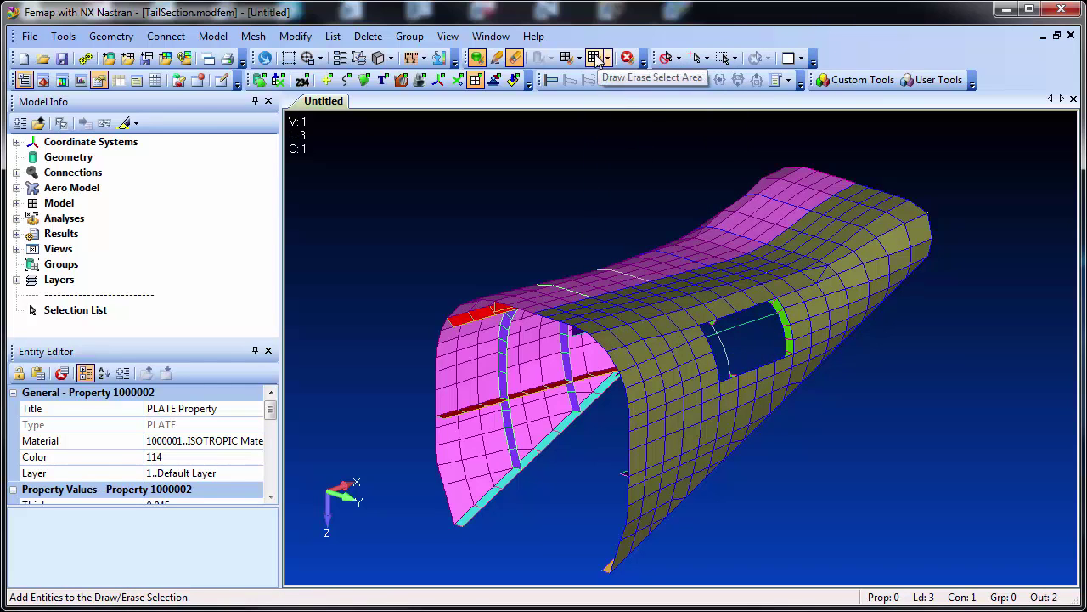
pyautogui.click(594, 58)
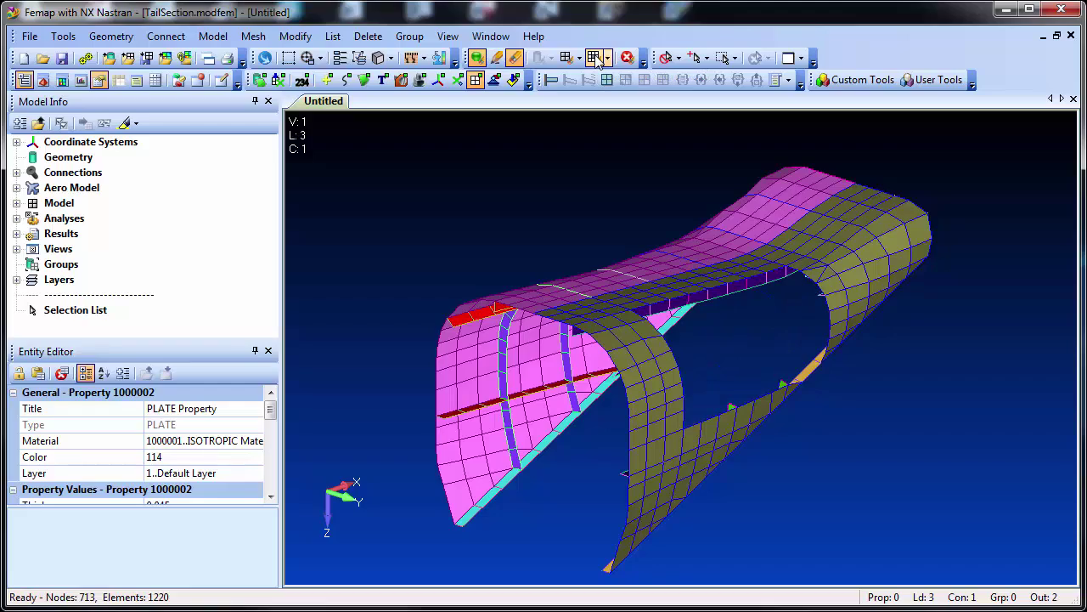
pyautogui.moveTo(631, 252)
pyautogui.mouseDown(button='middle')
pyautogui.moveTo(619, 187)
pyautogui.moveTo(626, 253)
pyautogui.mouseUp(button='middle')
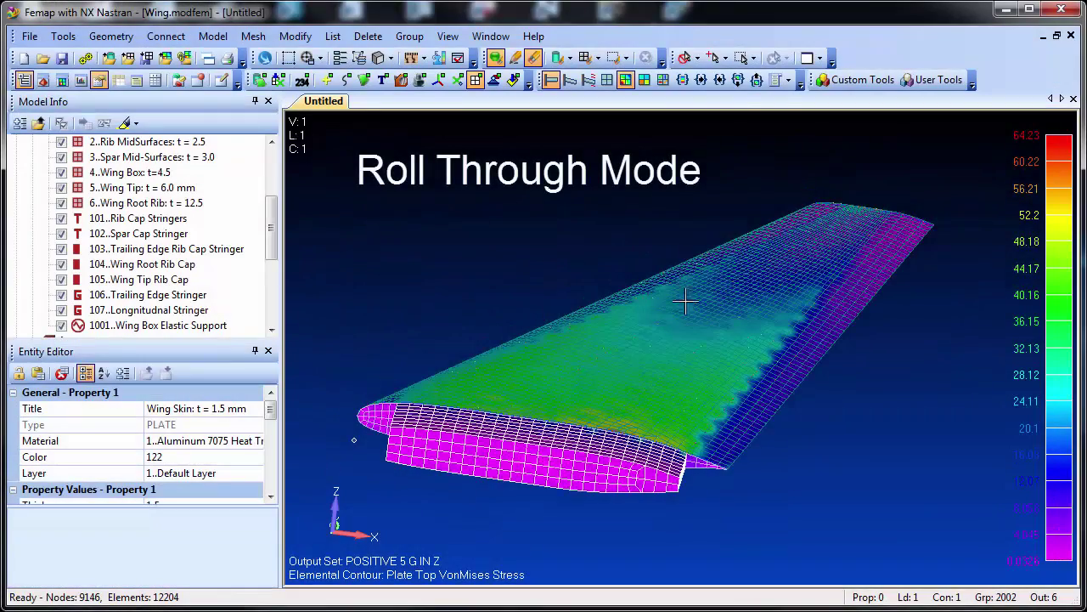
# Zoom deep into the stress contour on the wing's upper skin and zoom back out to the whole wing.
pyautogui.scroll(7, 687, 354)
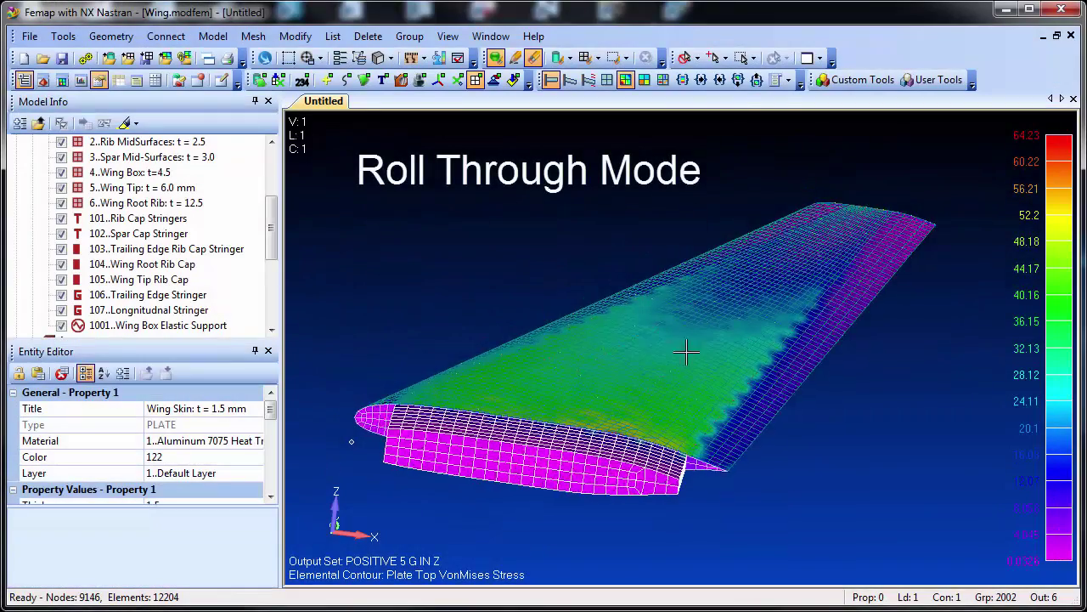
pyautogui.scroll(8, 727, 480)
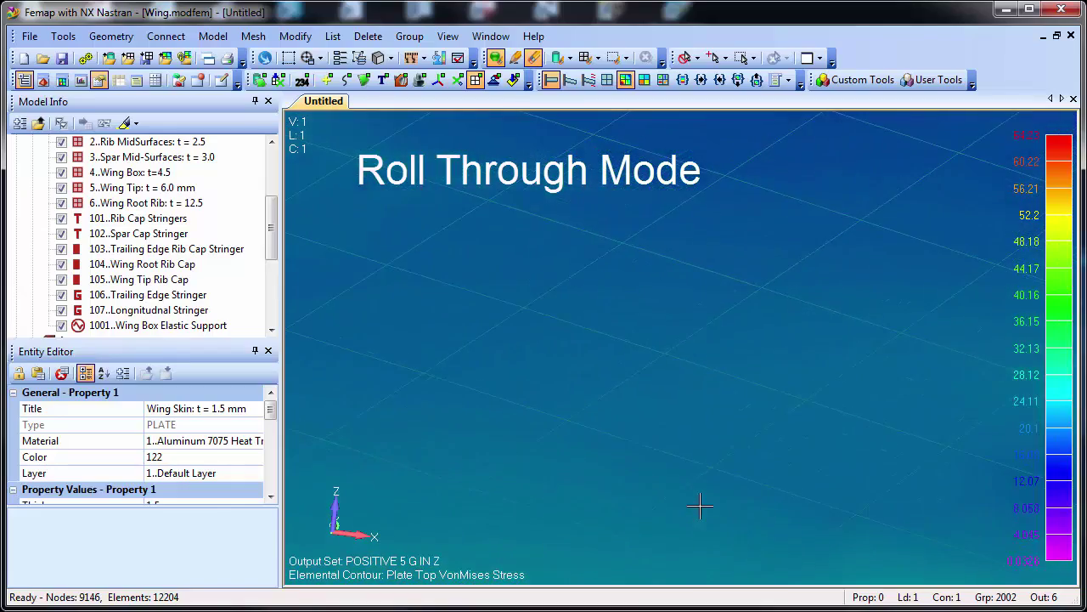
pyautogui.scroll(3, 716, 437)
pyautogui.scroll(-10, 706, 453)
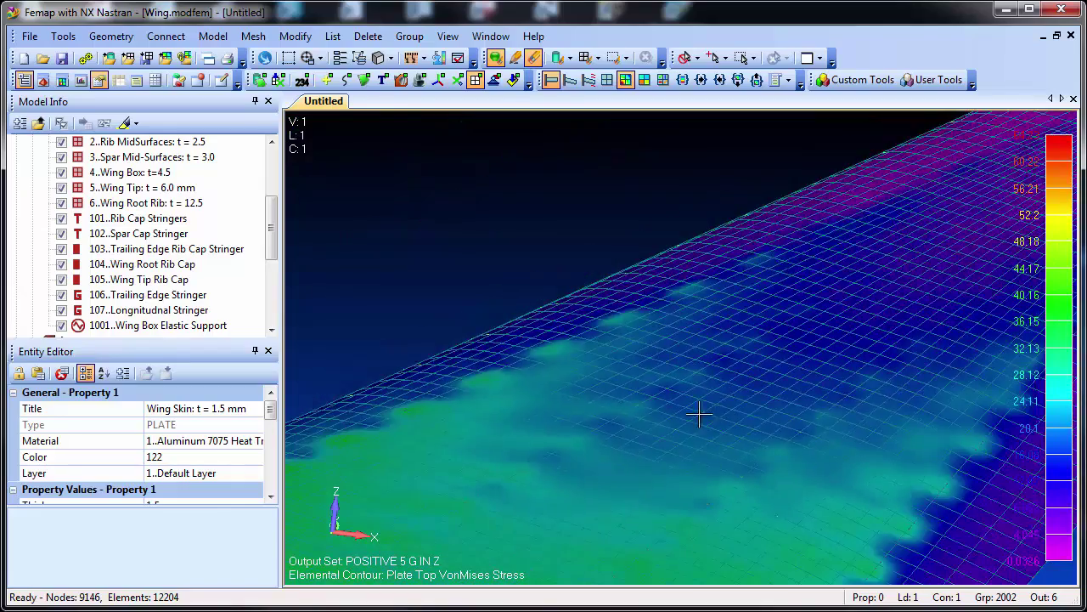
pyautogui.keyDown('ctrl'); pyautogui.moveTo(705, 359); pyautogui.dragTo(704, 327, button='middle'); pyautogui.keyUp('ctrl')
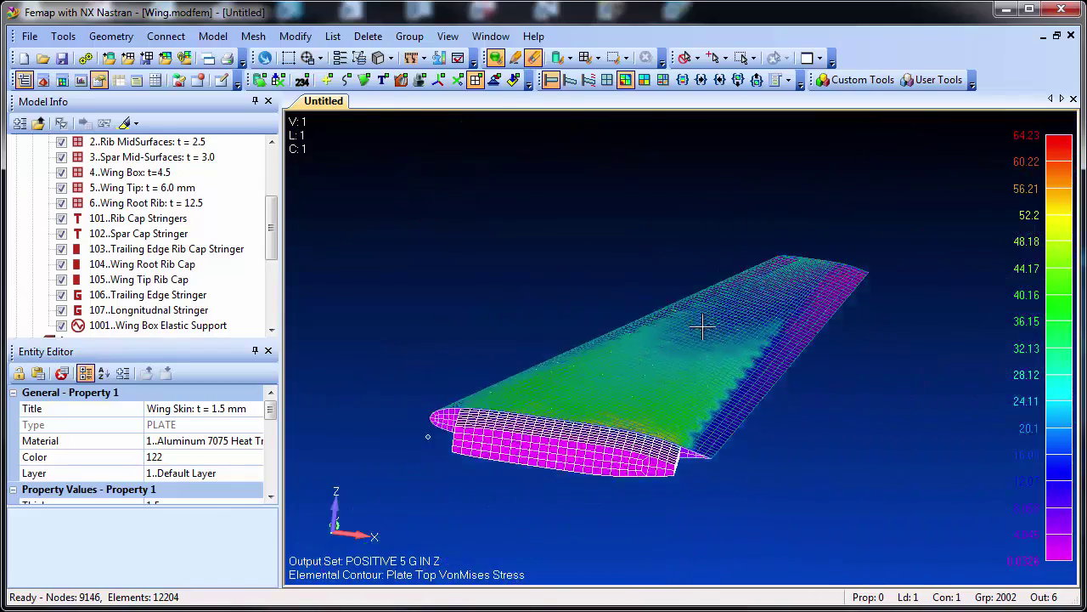
# Choose the Roll-Thru view option and move through the wing to examine its internal ribs and spars.
pyautogui.click(318, 58)
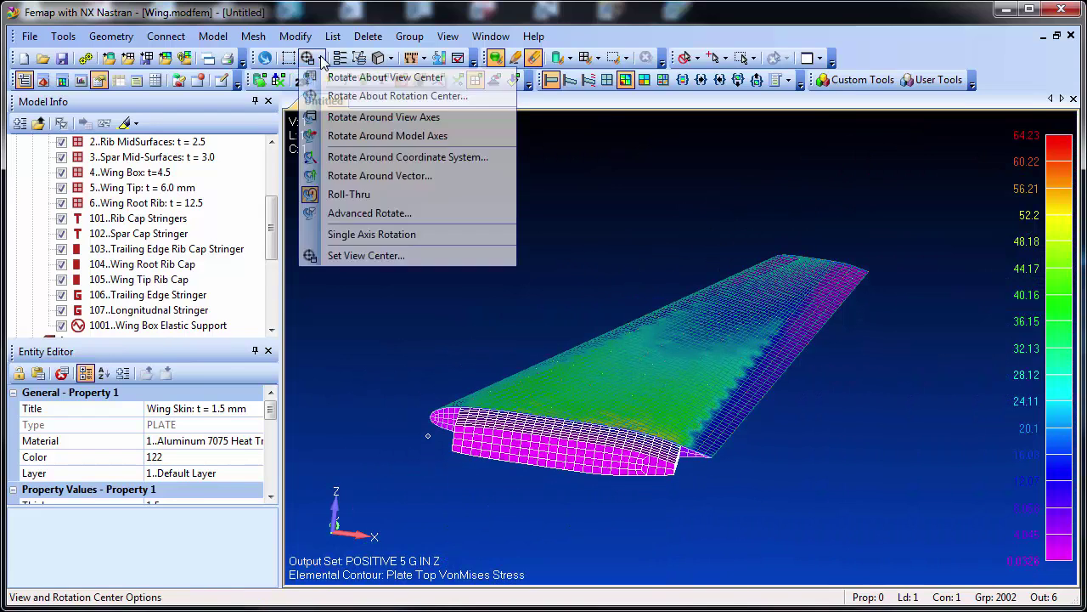
pyautogui.click(410, 195)
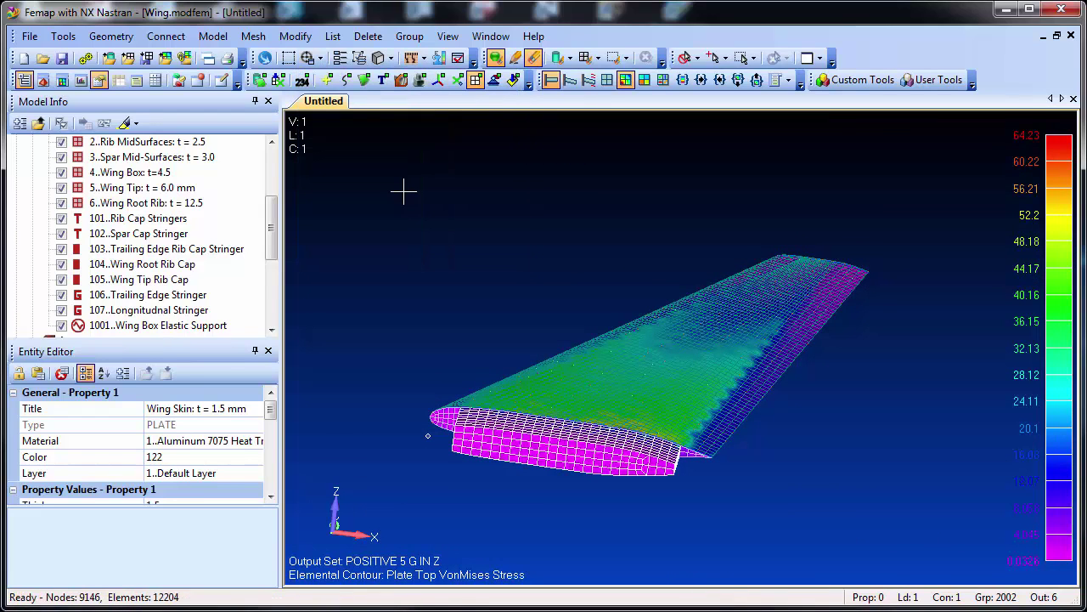
pyautogui.moveTo(659, 384); pyautogui.dragTo(779, 315)
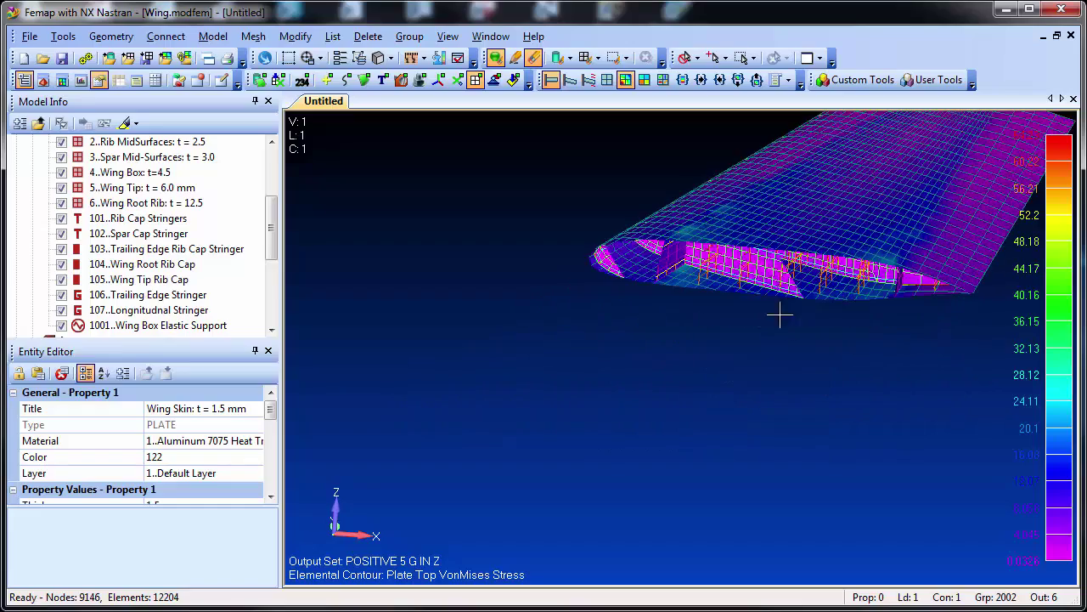
pyautogui.moveTo(790, 247); pyautogui.dragTo(643, 388)
pyautogui.moveTo(630, 425); pyautogui.dragTo(634, 400)
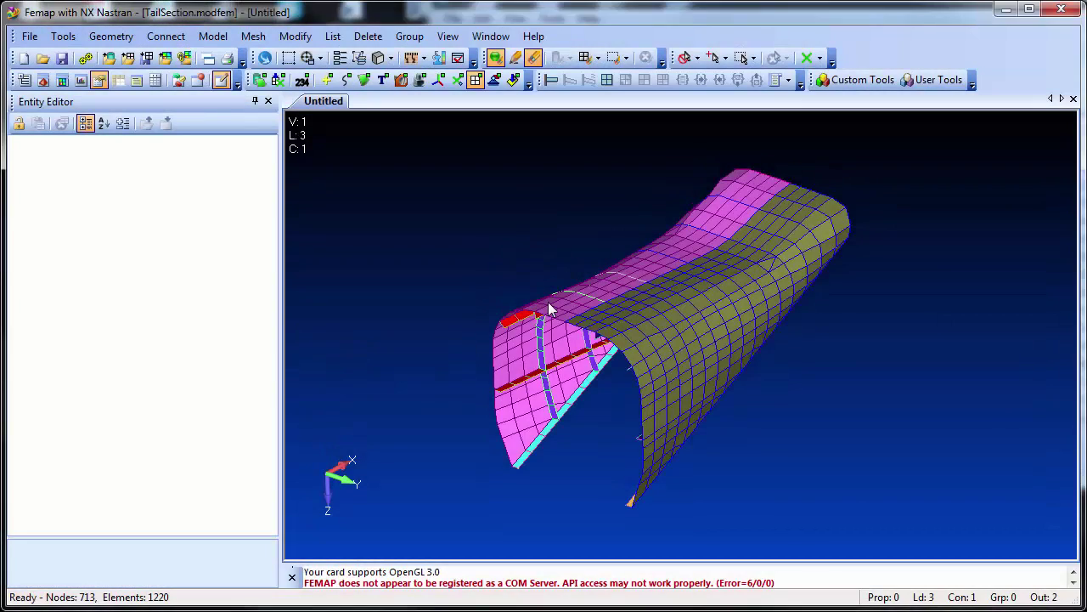
# Move and rotate the tail section away from the view center, and autoscale it back into full view.
pyautogui.keyDown('ctrl'); pyautogui.moveTo(583, 376); pyautogui.dragTo(900, 221, button='middle'); pyautogui.keyUp('ctrl')
pyautogui.moveTo(721, 279); pyautogui.dragTo(776, 330, button='middle')
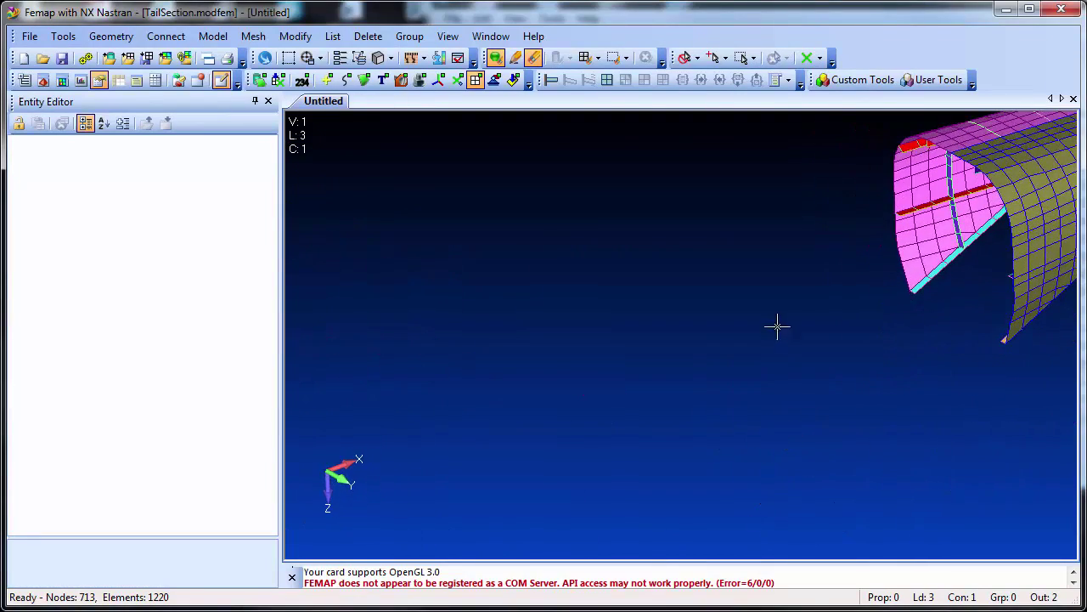
pyautogui.hotkey('ctrl', 'a')
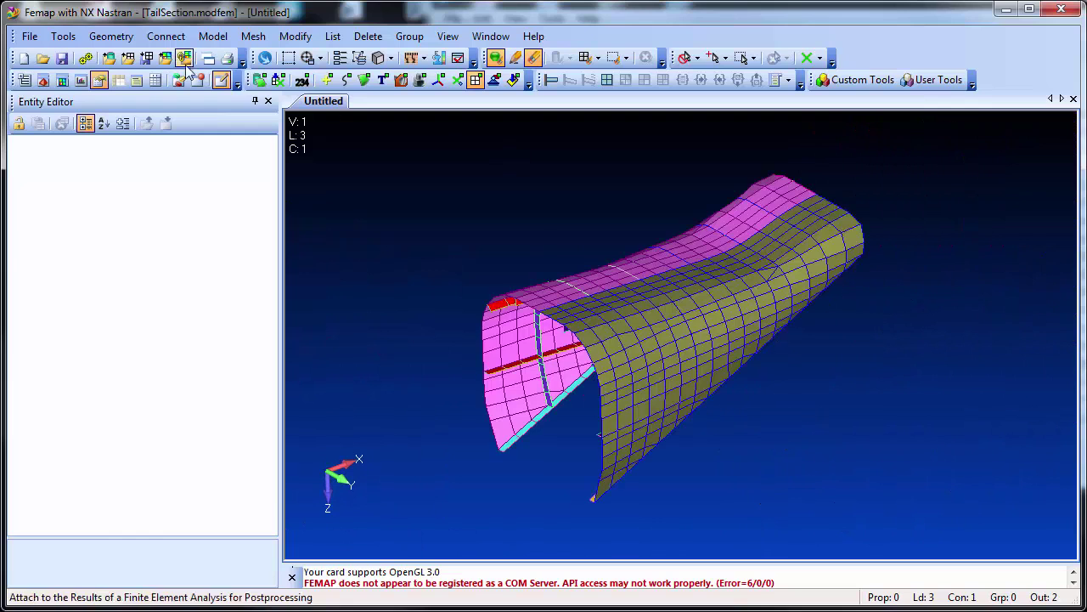
# Enable Dynamic Zoom Around Cursor Location in the user interface preferences.
pyautogui.click(28, 37)
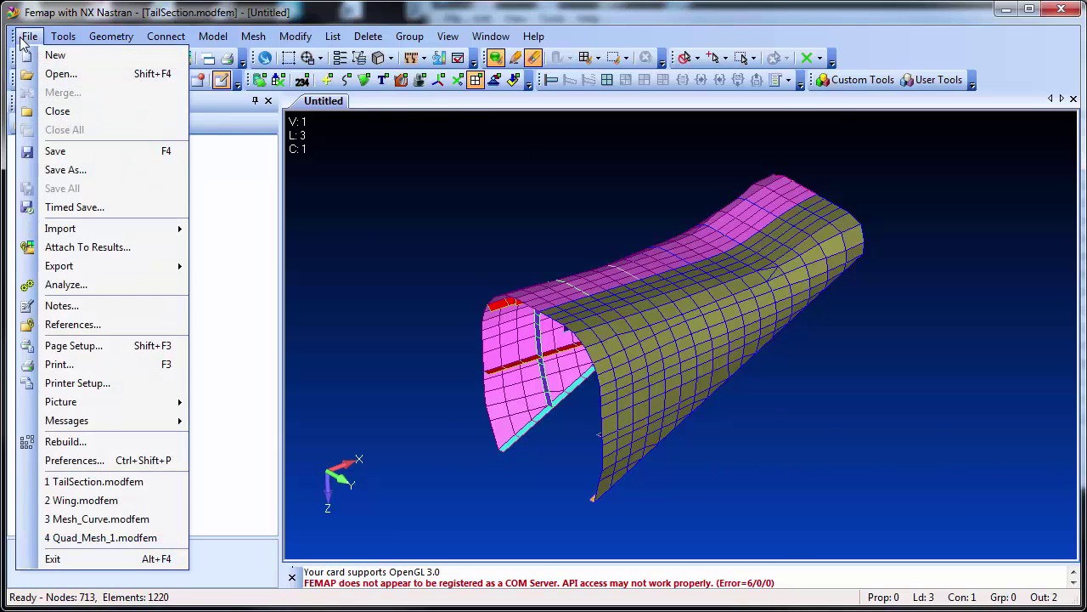
pyautogui.click(93, 459)
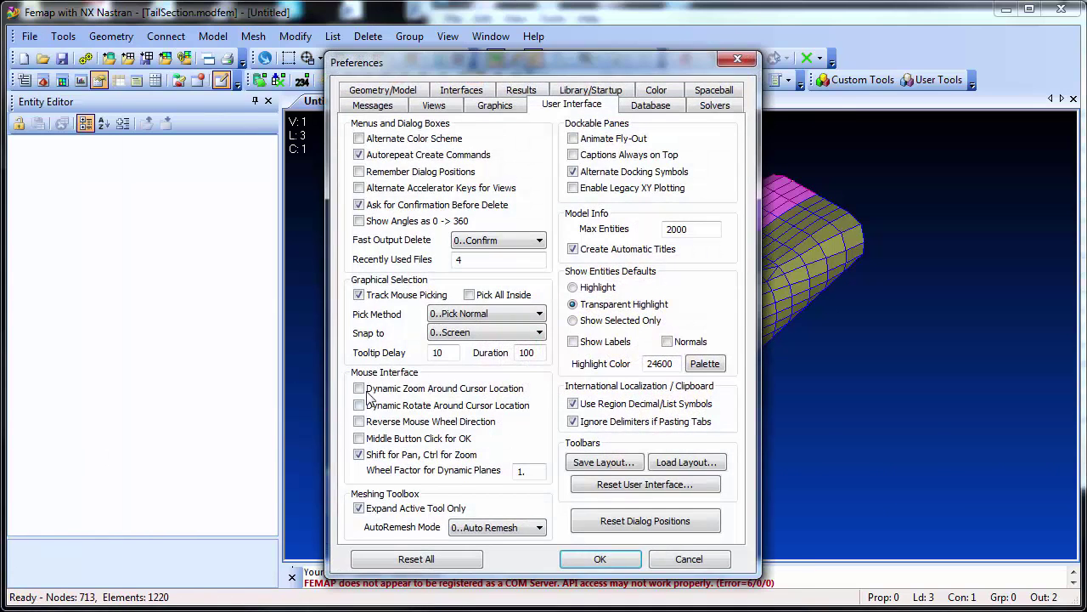
pyautogui.click(358, 388)
pyautogui.click(600, 558)
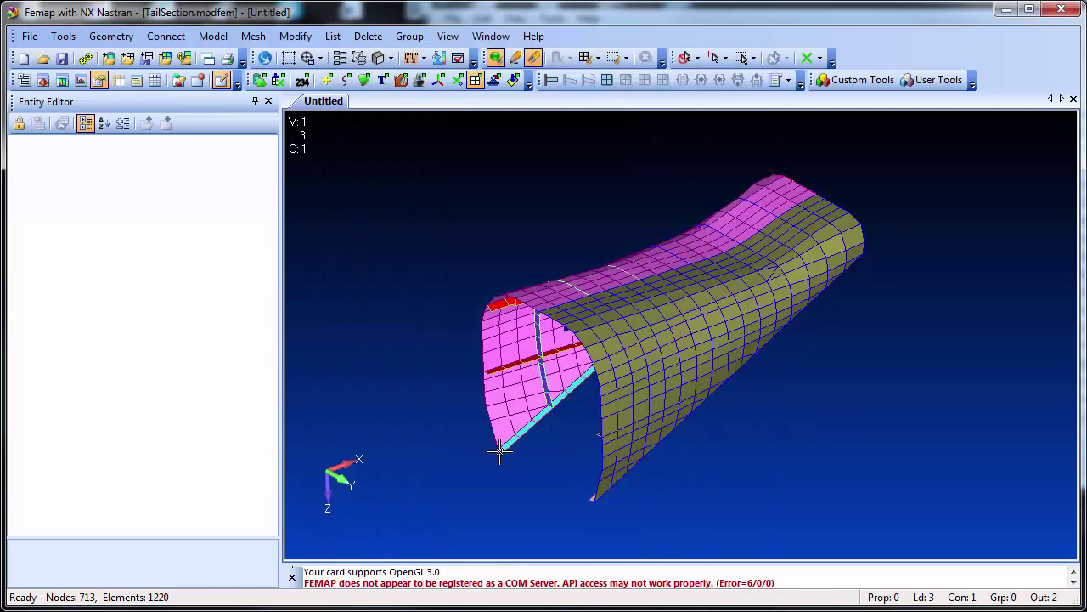
# Zoom and rotate around the lower corners of the tail section's open end, and autoscale the view.
pyautogui.scroll(3, 493, 449)
pyautogui.scroll(2, 640, 297)
pyautogui.scroll(3, 659, 321)
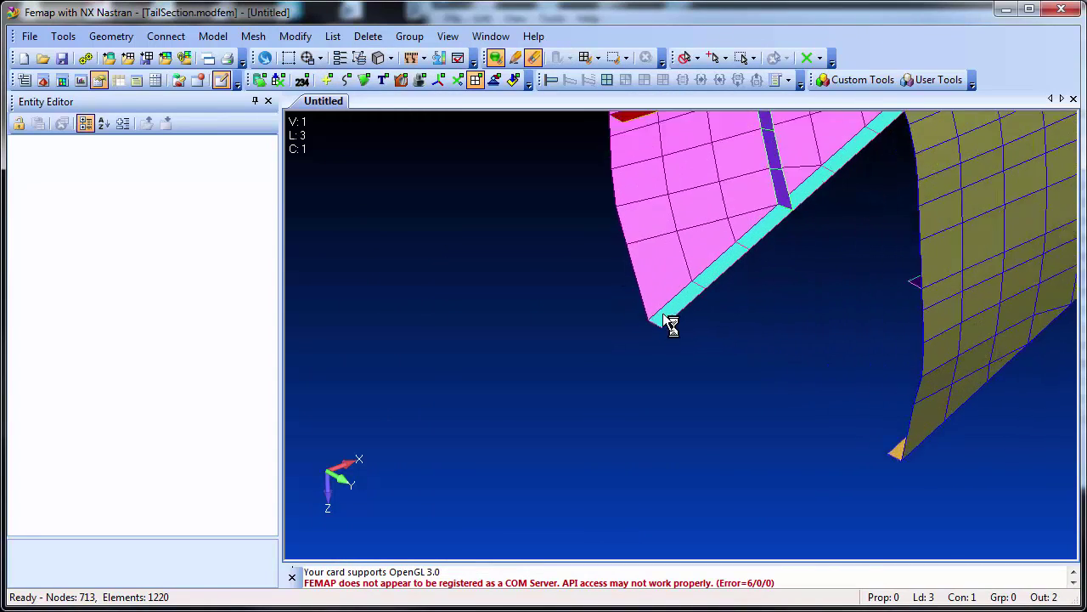
pyautogui.moveTo(655, 321); pyautogui.dragTo(757, 160, button='middle')
pyautogui.moveTo(920, 411)
pyautogui.mouseDown(button='middle')
pyautogui.moveTo(872, 493)
pyautogui.moveTo(920, 418)
pyautogui.moveTo(911, 423)
pyautogui.mouseUp(button='middle')
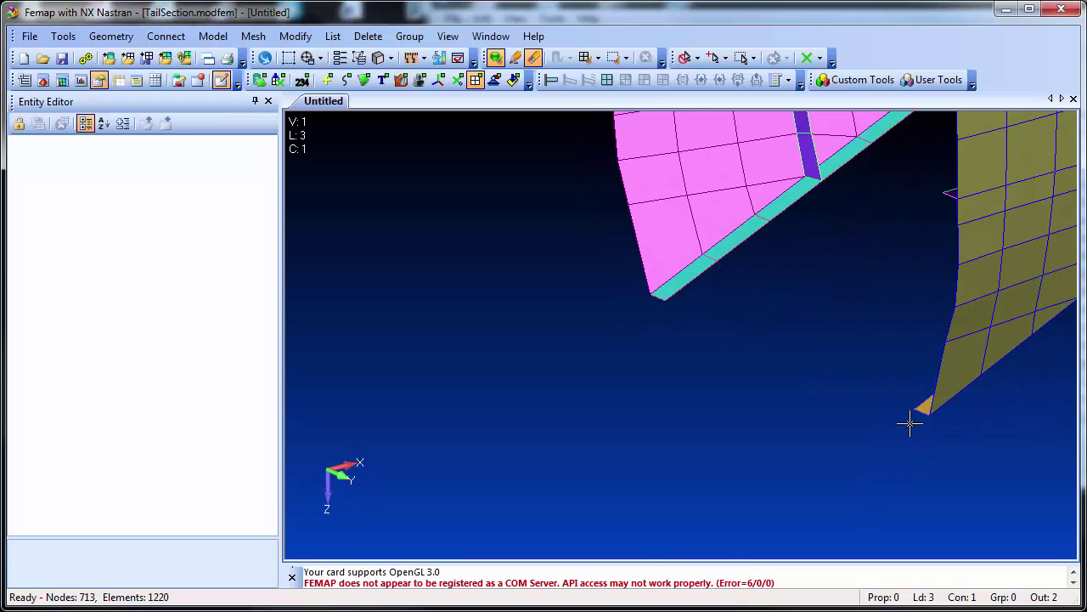
pyautogui.hotkey('ctrl', 'a')
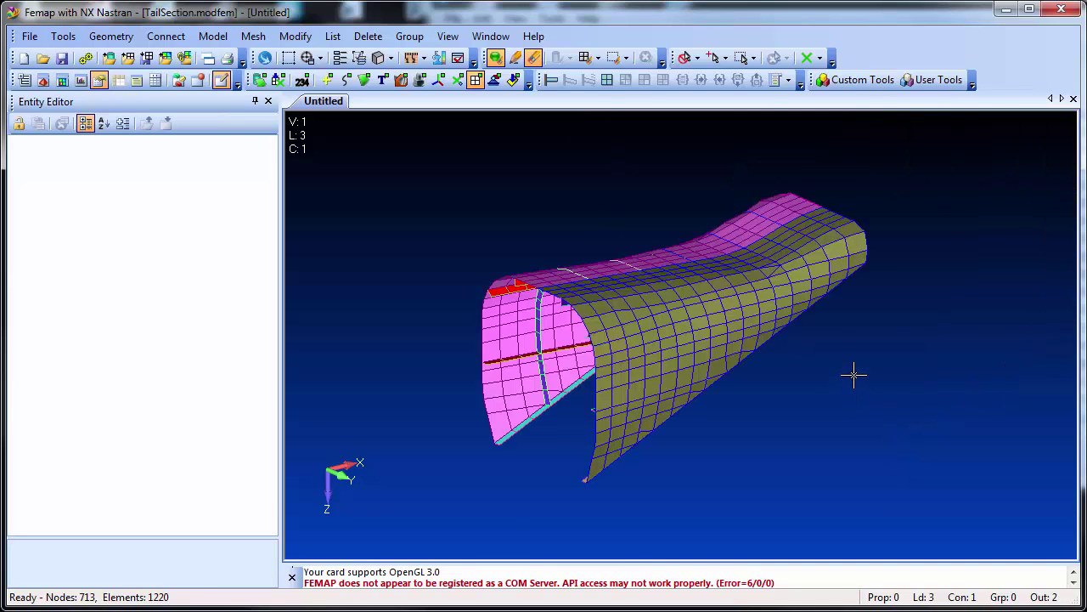
pyautogui.press('F6')
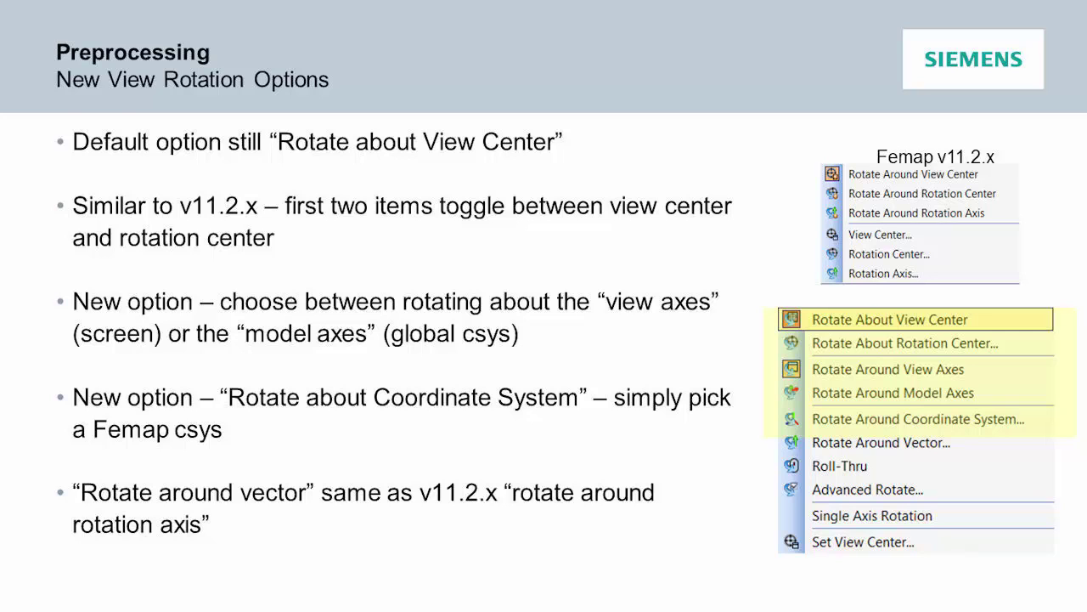
pyautogui.press('Right')
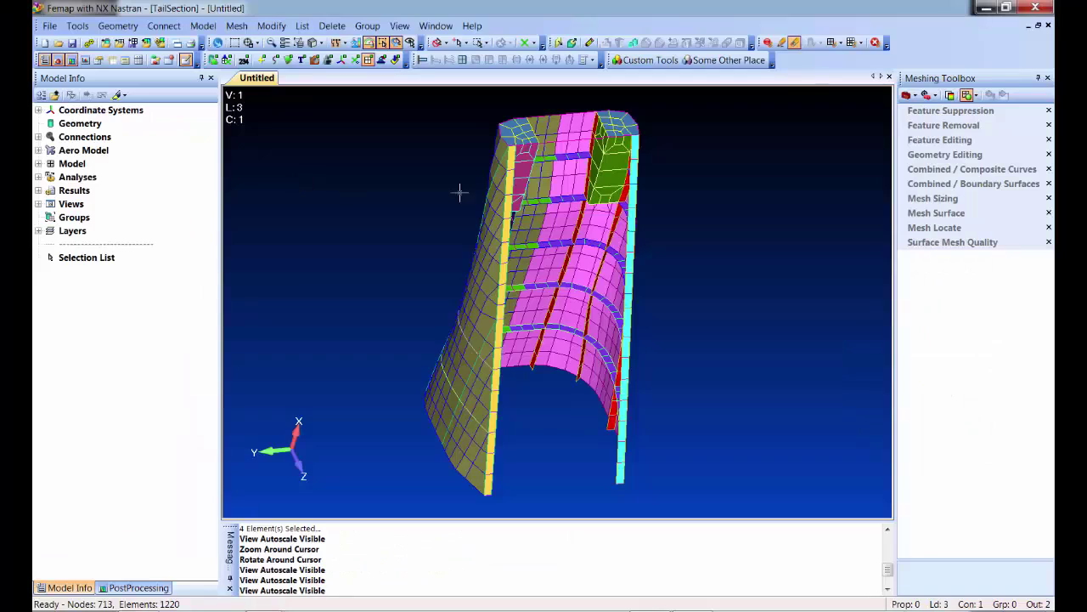
# Zoom in closely on the inner skin mesh and frame at the narrow end of the tail section.
pyautogui.moveTo(632, 122); pyautogui.dragTo(624, 127, button='middle')
pyautogui.scroll(8, 625, 128)
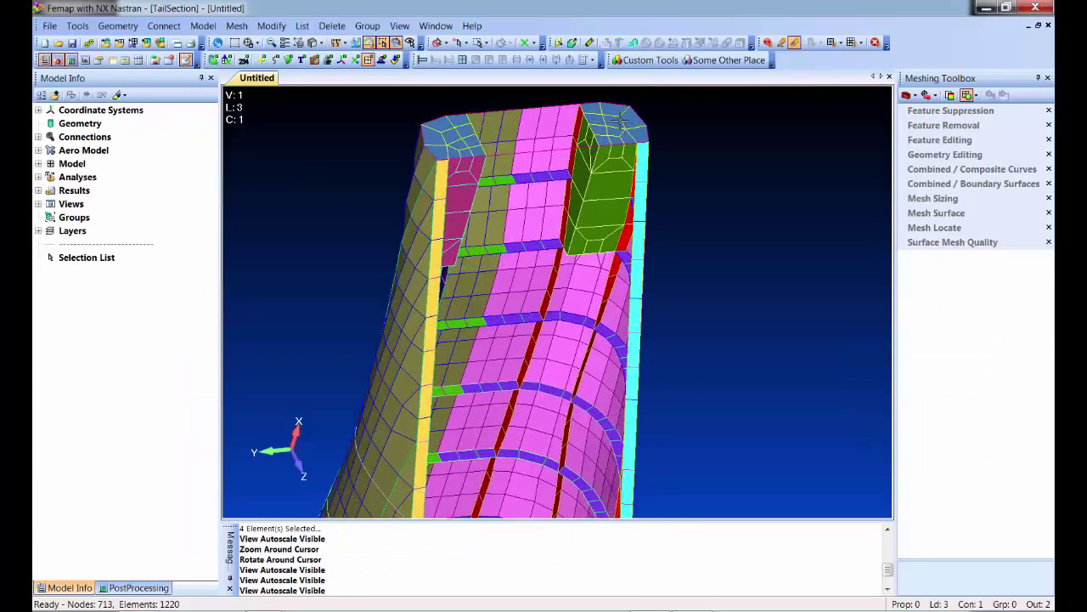
pyautogui.scroll(5, 254, 128)
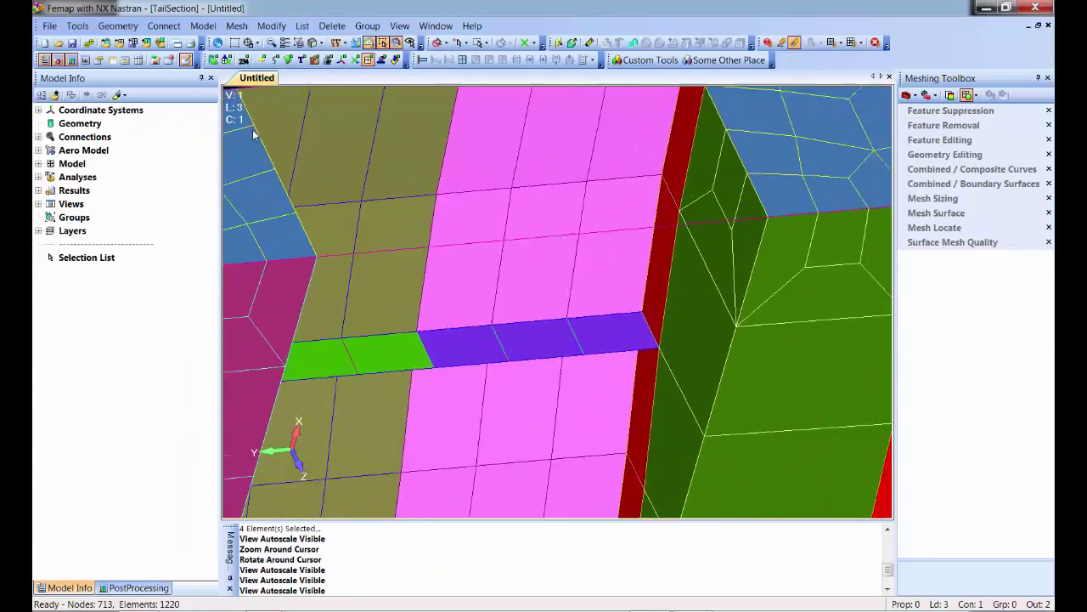
pyautogui.scroll(2, 789, 325)
pyautogui.scroll(2, 782, 316)
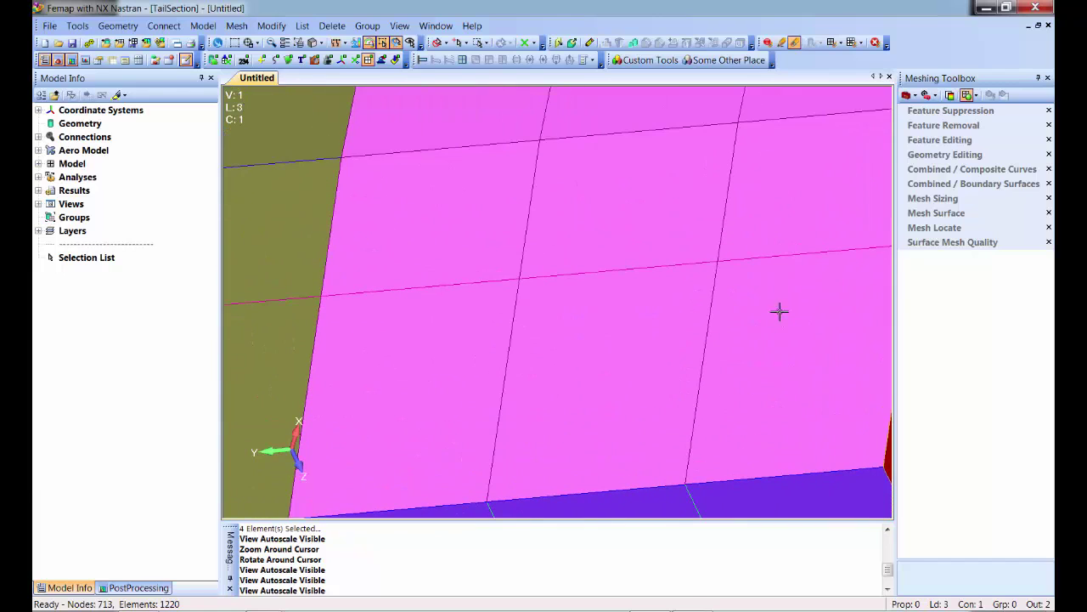